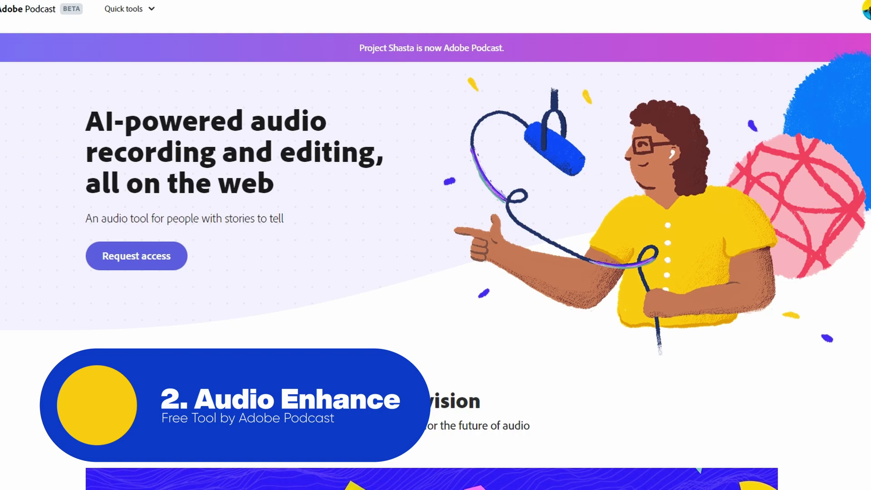
- Scroll down the Adobe Podcast page and try out the Enhance Speech tool
scroll(435, 245, down, 9)
scroll(436, 245, down, 5)
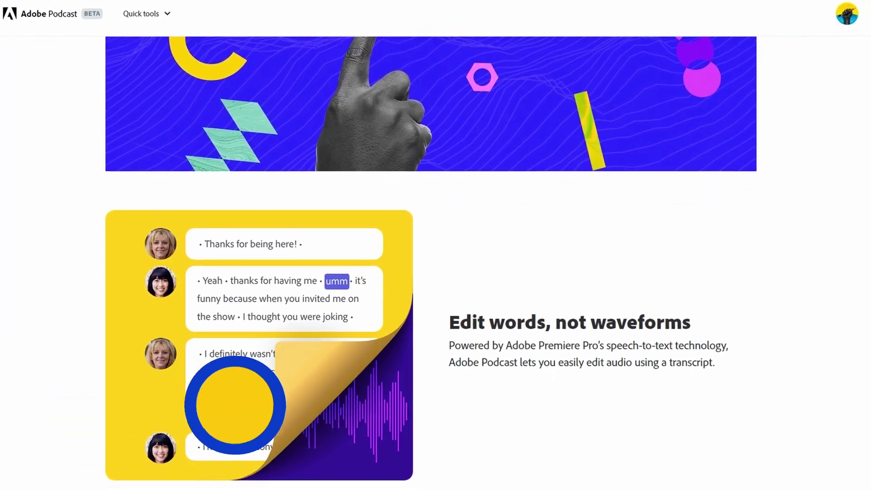
scroll(436, 245, down, 5)
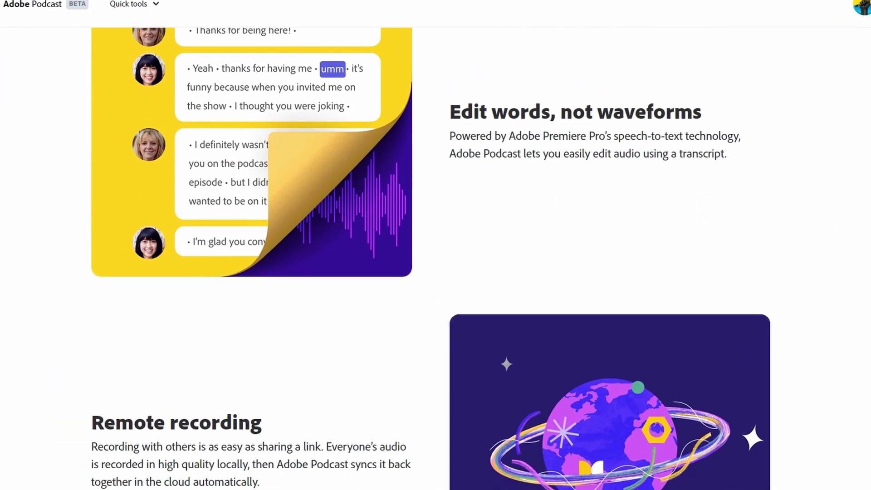
scroll(435, 245, down, 5)
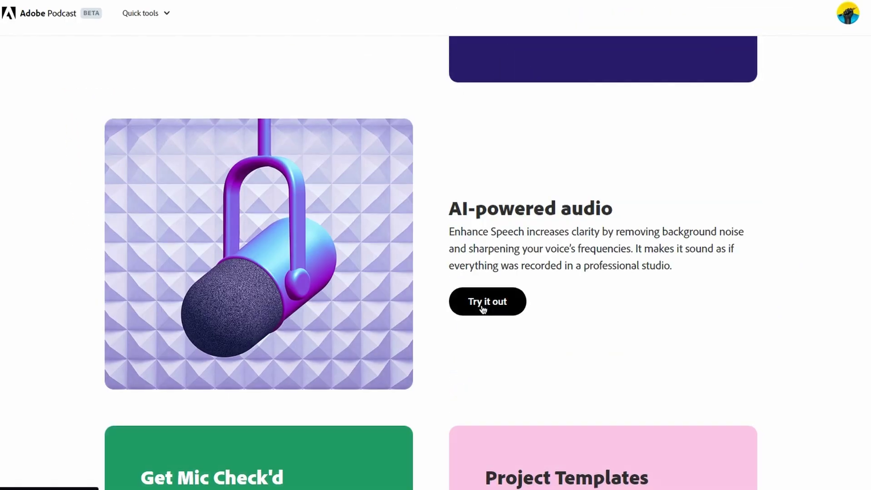
click(484, 310)
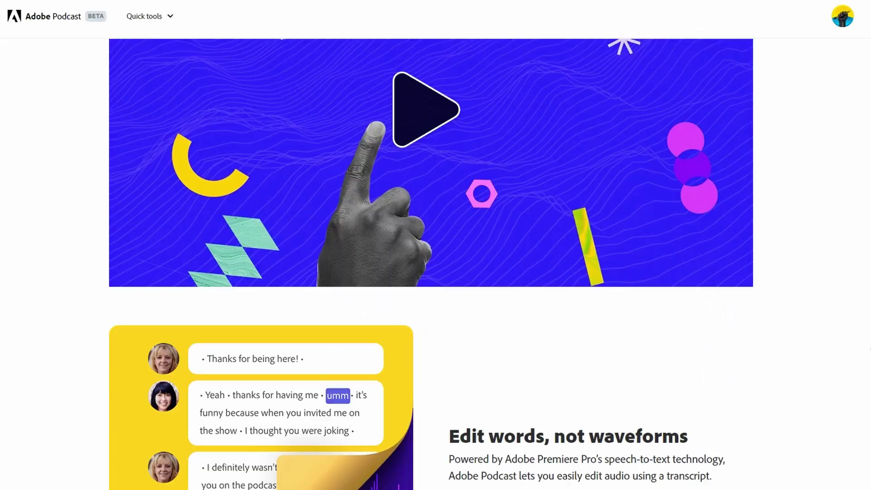
- Scroll to the AI-powered audio section describing Enhance Speech's background-noise removal
scroll(436, 245, down, 3)
scroll(435, 246, down, 5)
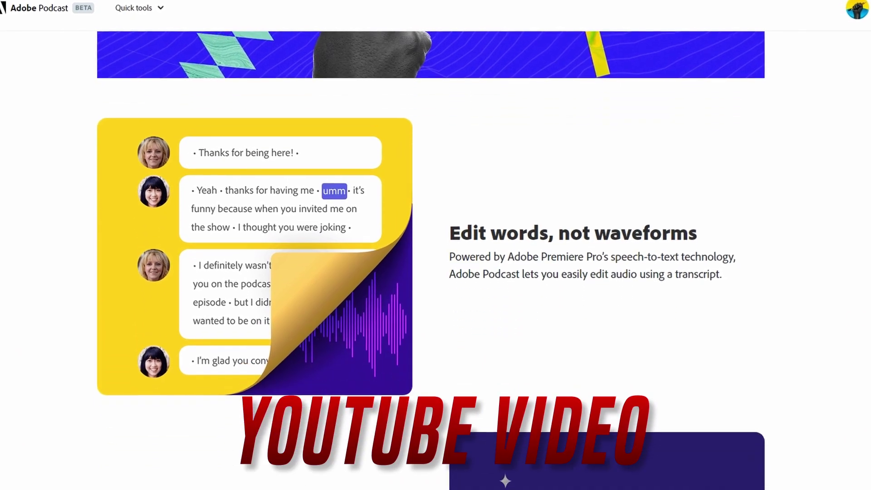
scroll(436, 245, down, 5)
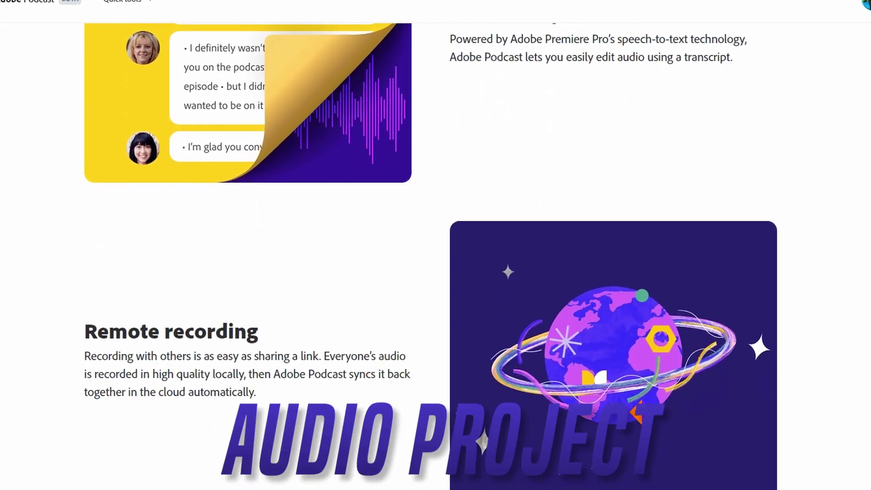
scroll(436, 245, down, 8)
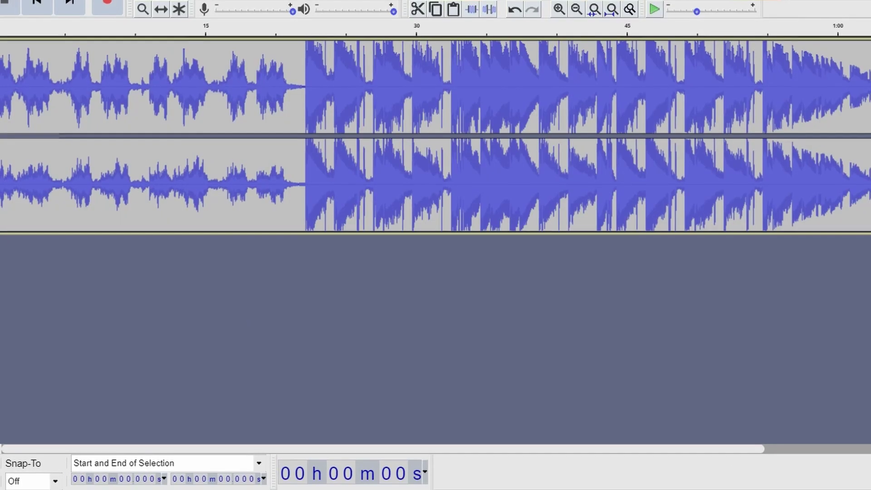
- Browse Wavacity's Effect, Generate, Tracks, Transport, View and Edit menus without editing the stereo track
click(235, 27)
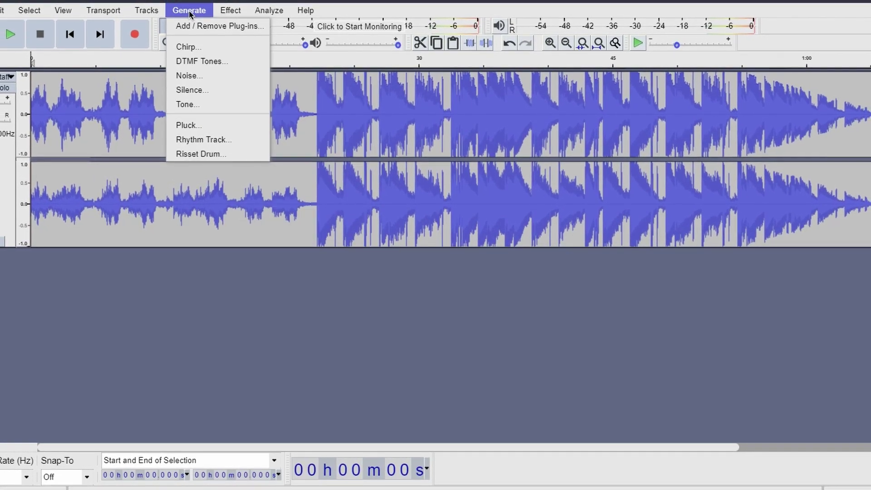
mouse_move(157, 9)
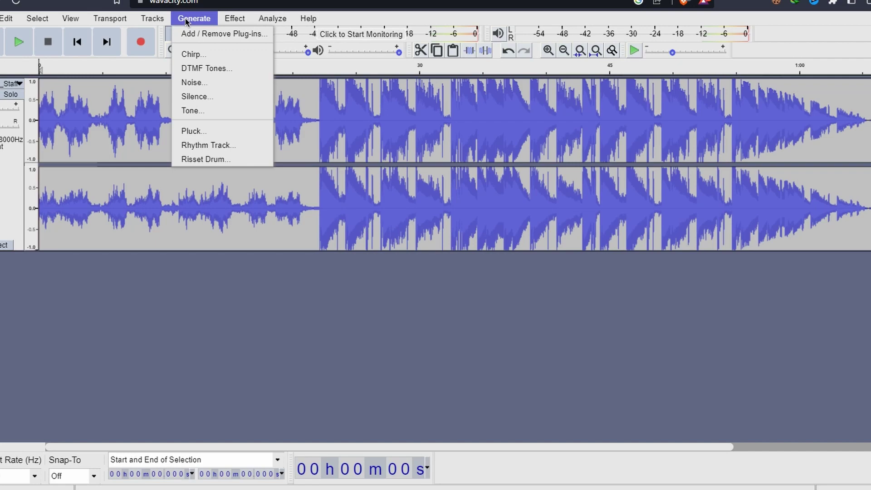
mouse_move(117, 18)
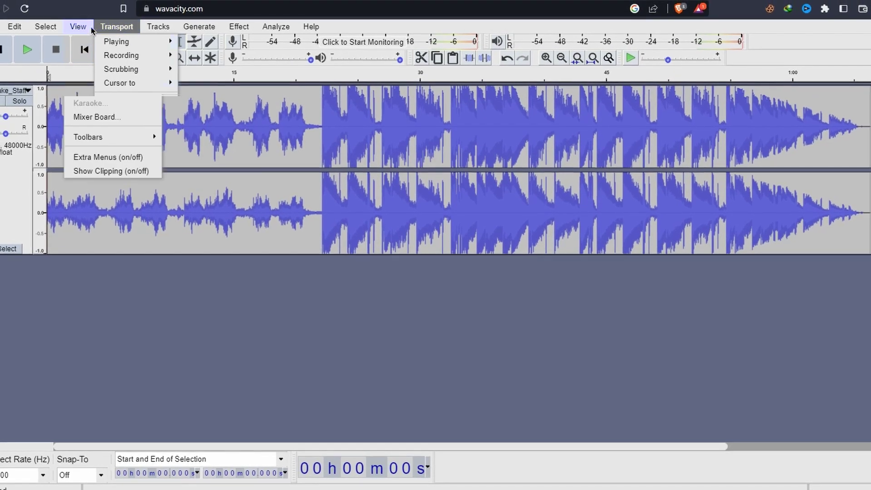
mouse_move(6, 24)
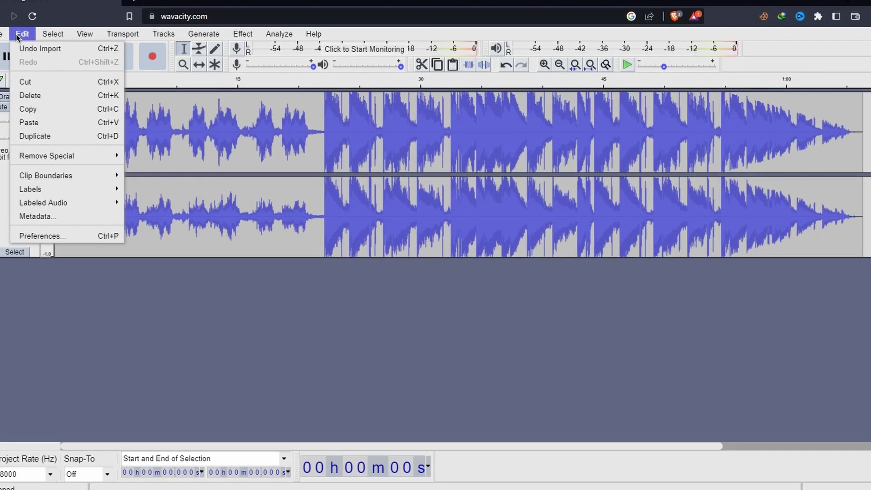
mouse_move(202, 32)
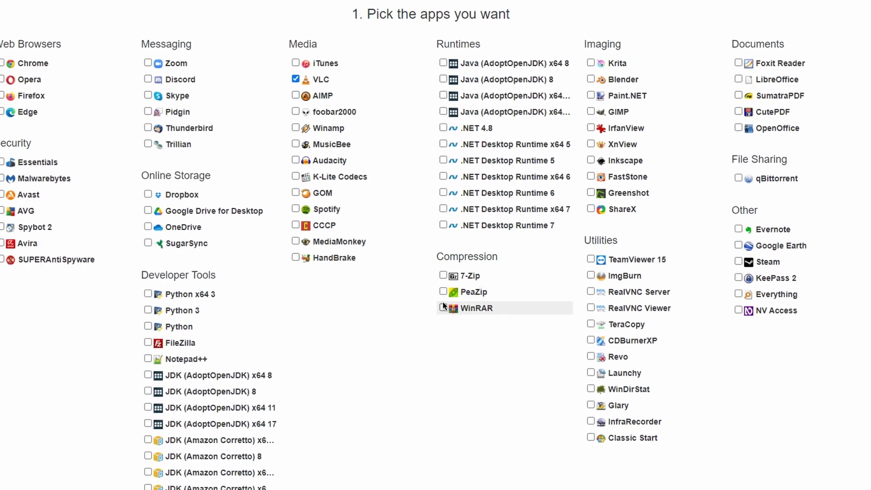
- Tick WinRAR, Audacity, .NET 4.8, Blender, GIMP, TeamViewer 15, qBittorrent and more, then get the Ninite installer
click(445, 307)
click(292, 157)
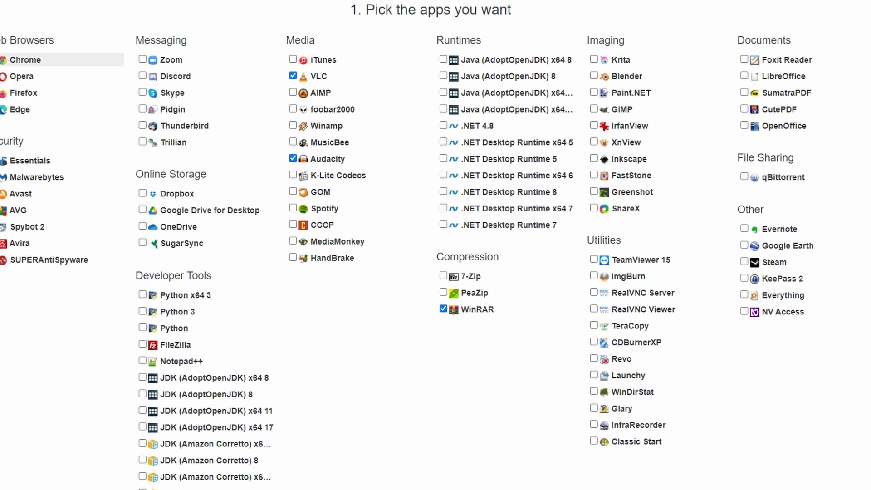
click(444, 124)
click(595, 75)
click(595, 108)
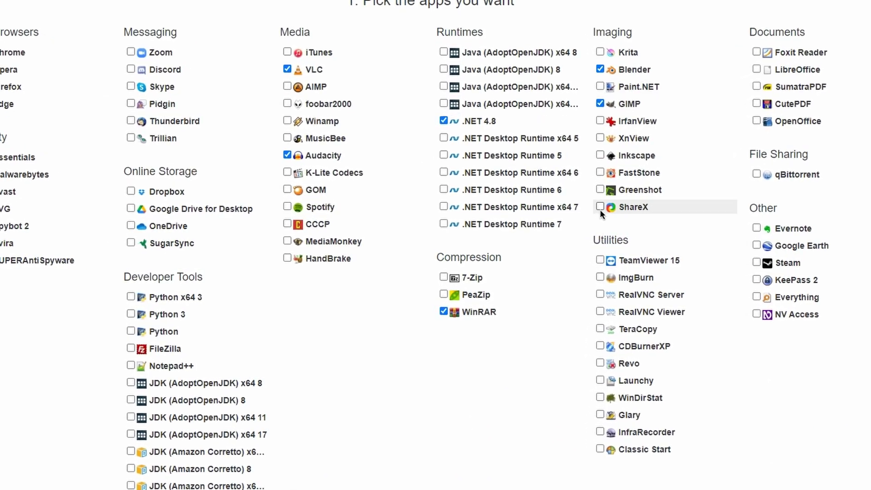
click(633, 261)
click(760, 229)
click(760, 173)
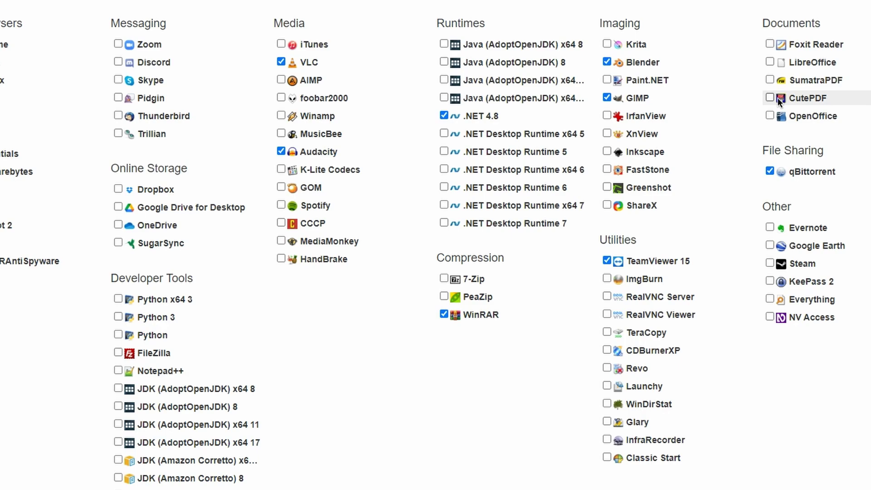
scroll(427, 304, down, 10)
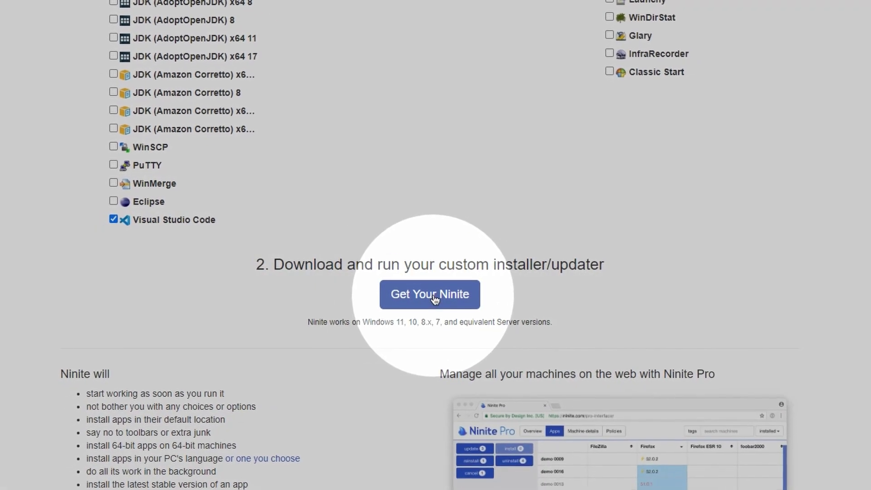
click(427, 304)
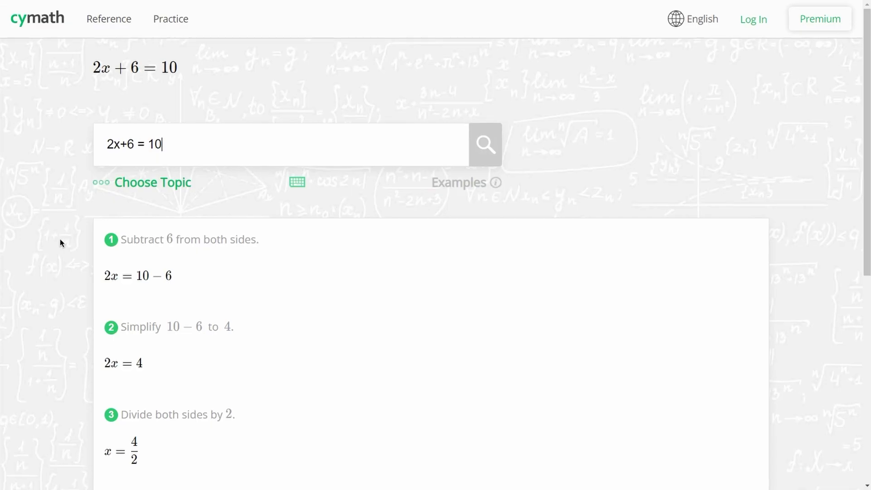
- Scroll through the step-by-step solution of 2x+6 = 10 down to x = 2
scroll(57, 239, down, 3)
scroll(54, 239, down, 2)
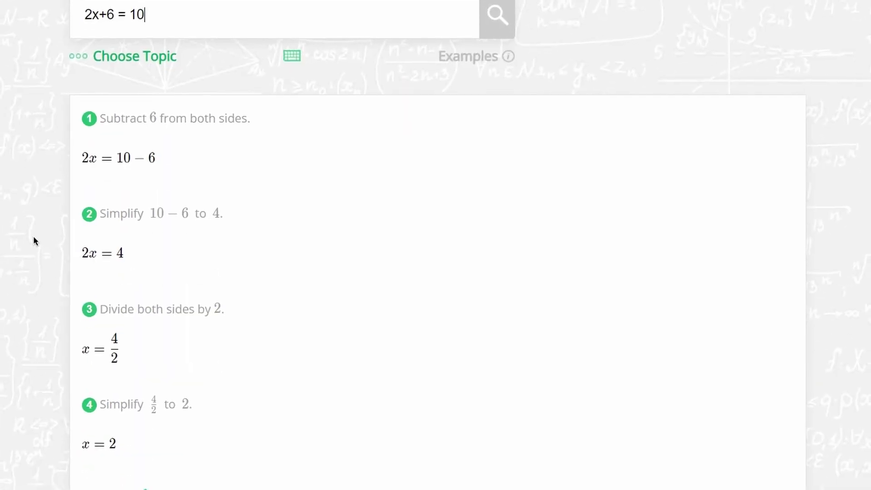
scroll(33, 236, down, 1)
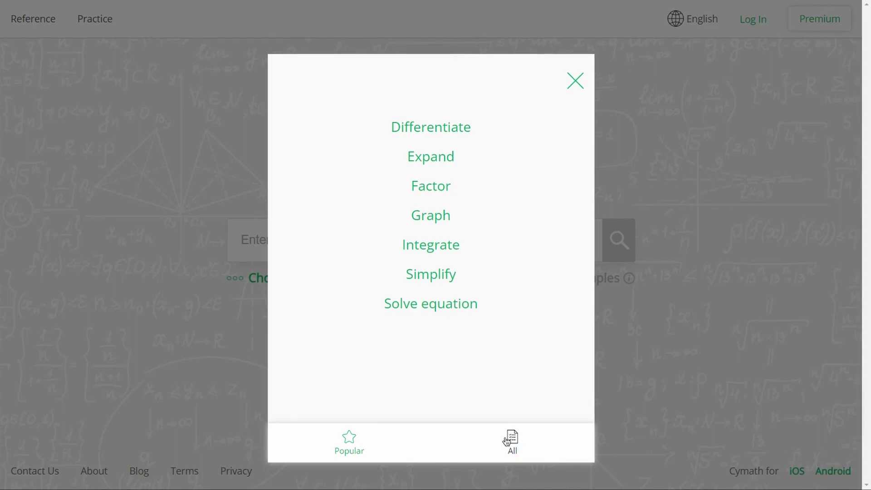
- List all math topics under Choose Topic and browse through them
click(510, 441)
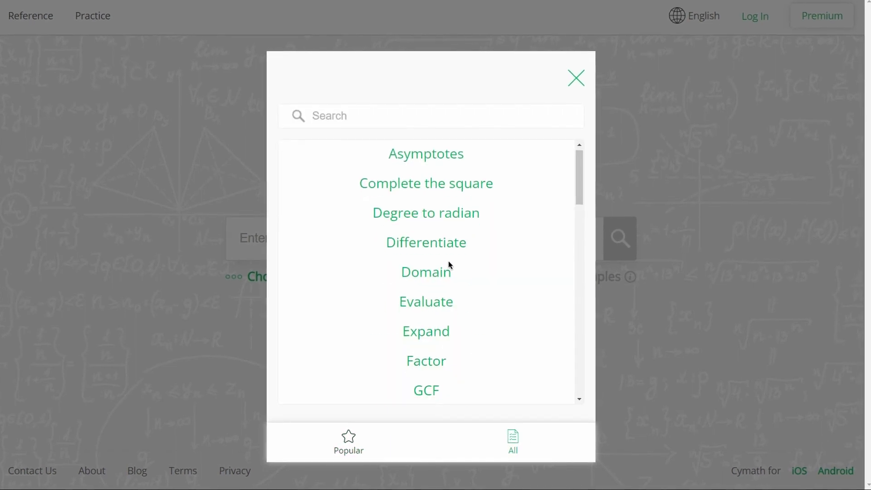
scroll(447, 266, down, 6)
scroll(453, 218, up, 6)
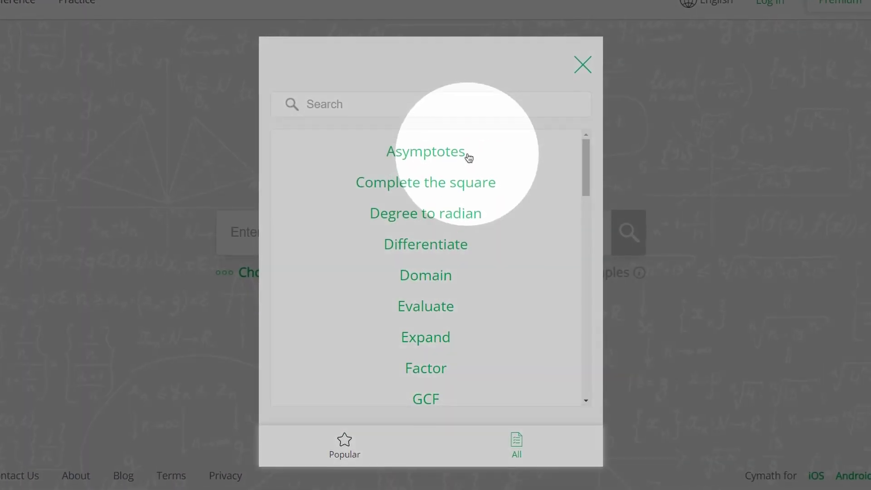
scroll(399, 150, down, 6)
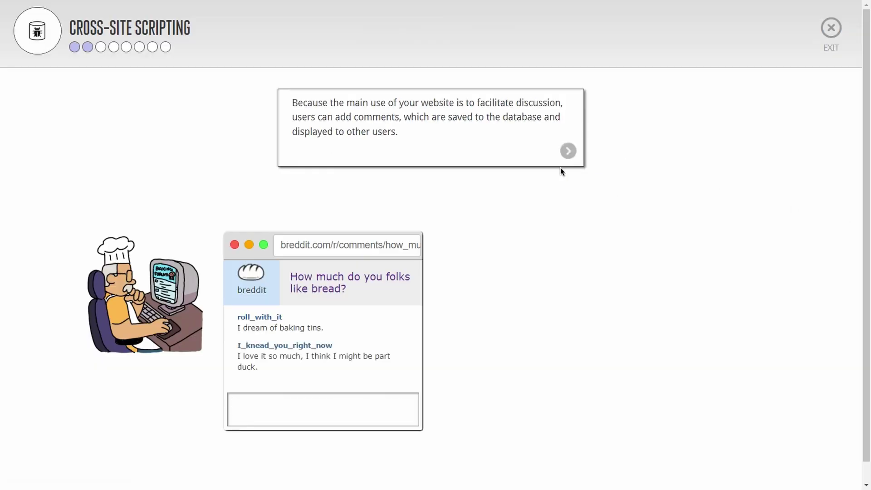
- Step through the Cross-Site Scripting lesson until Mal's injected script alert appears
click(568, 154)
click(569, 153)
click(569, 137)
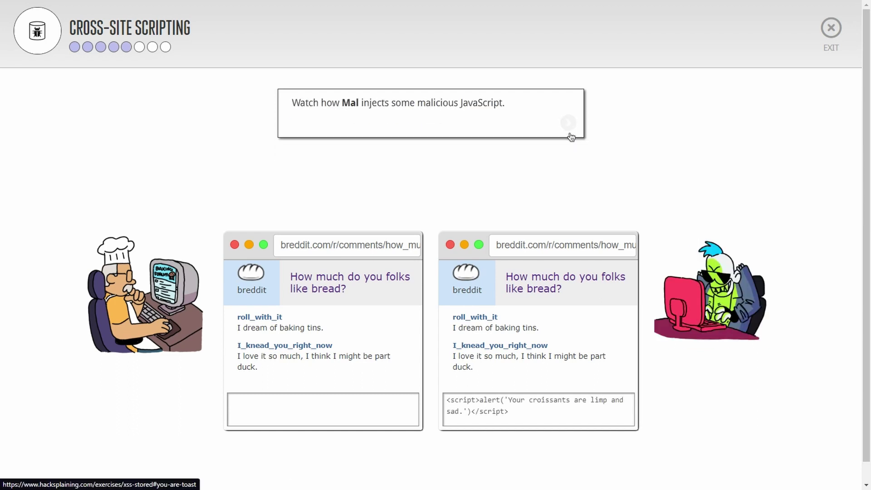
click(570, 127)
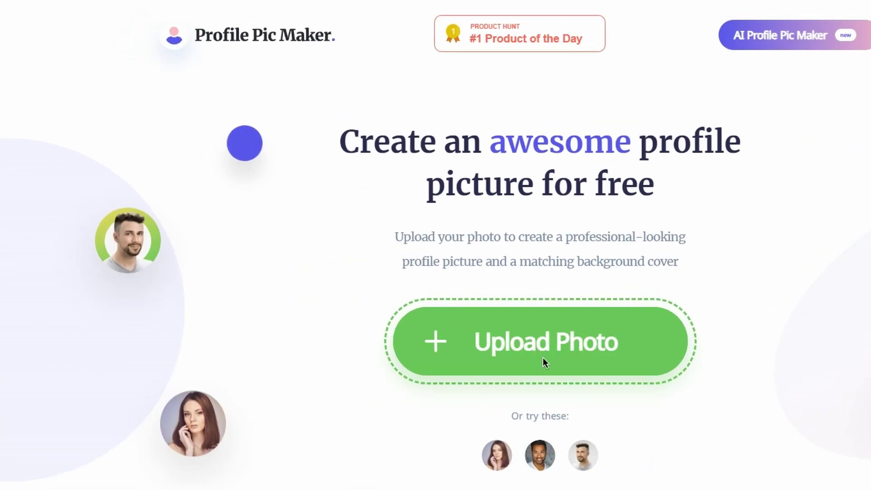
- Upload the portrait jpg photo to Profile Pic Maker
click(434, 288)
click(180, 191)
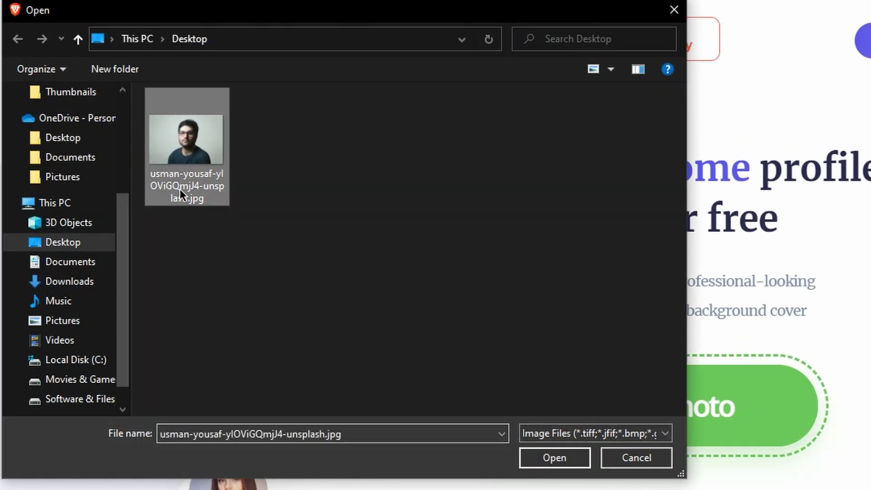
click(555, 458)
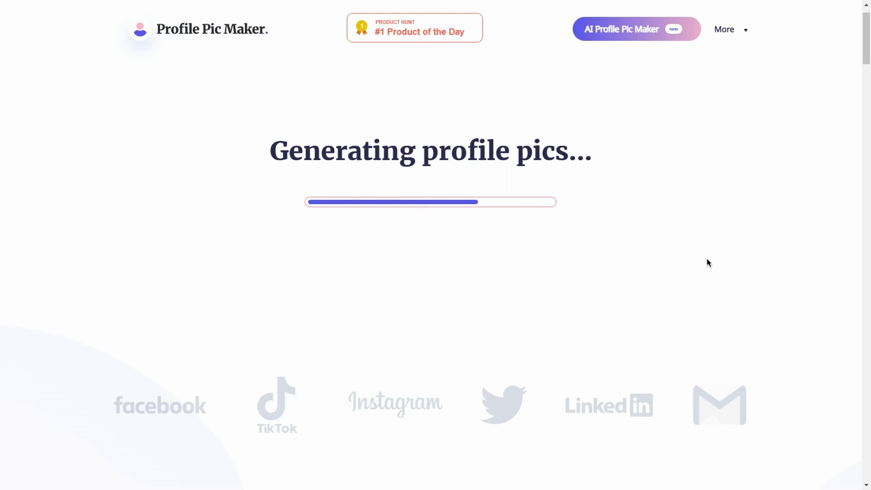
- Scroll through the generated circular profile pictures with patterned backgrounds
scroll(849, 256, down, 5)
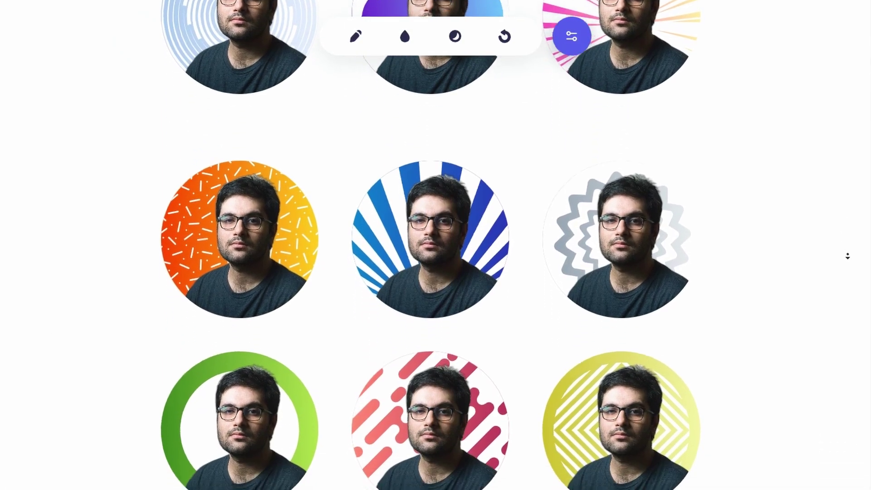
scroll(861, 262, down, 8)
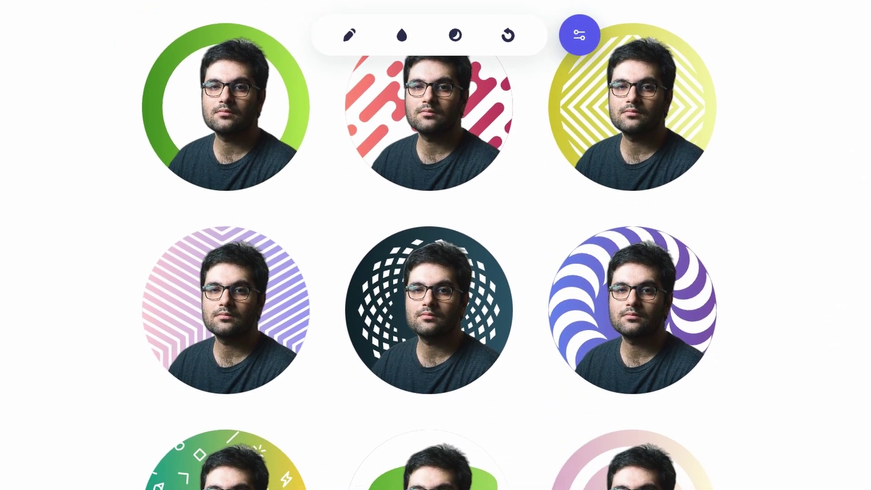
scroll(860, 263, down, 5)
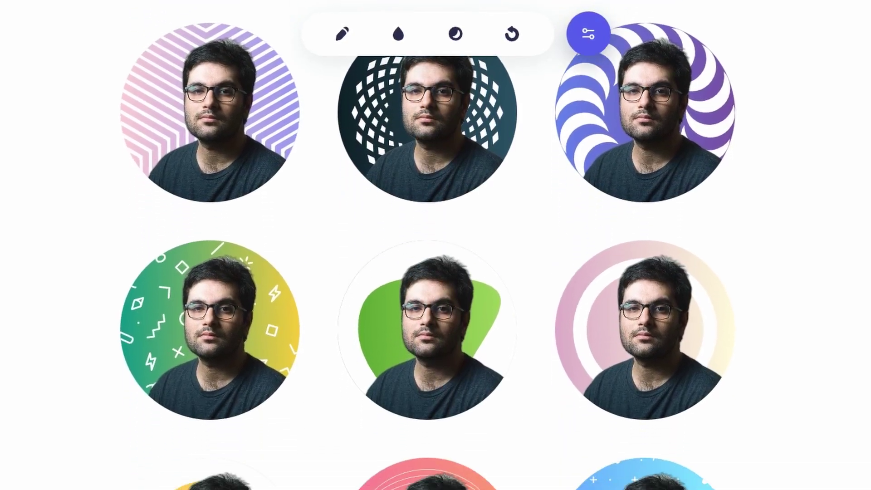
scroll(436, 245, down, 4)
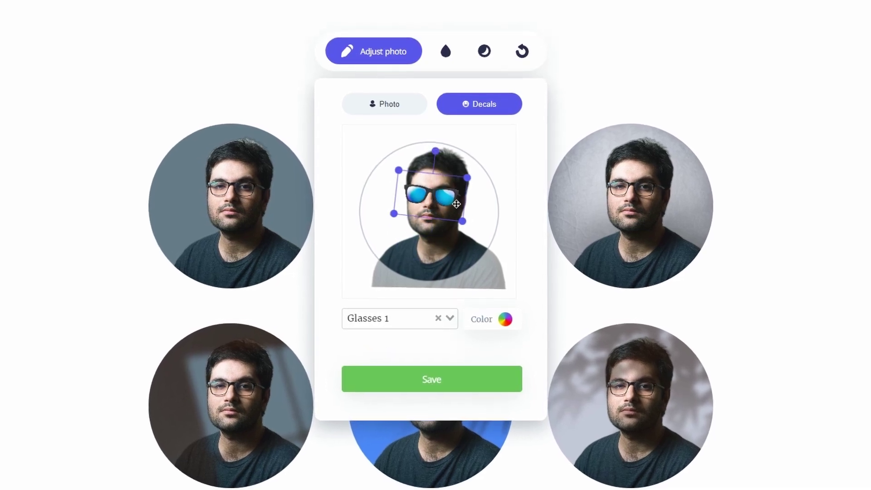
- Save the Glasses 1 sunglasses decal on all pictures, then view the New and Creative sets
click(464, 379)
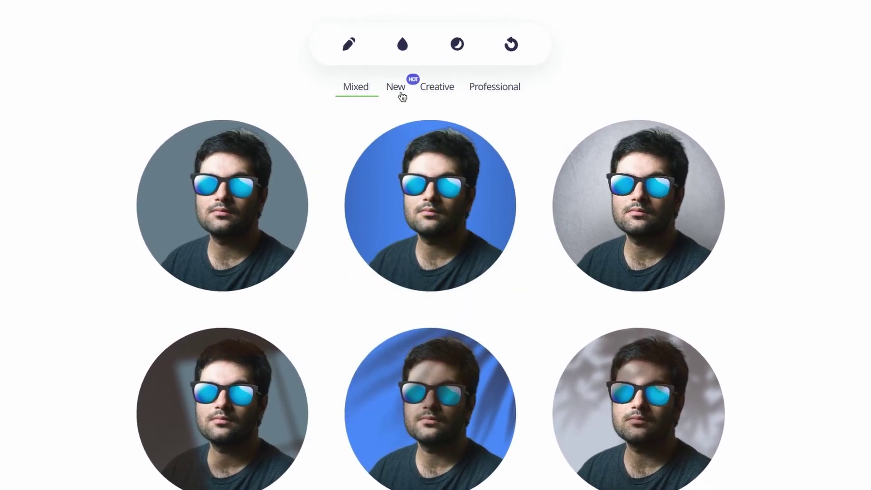
click(402, 94)
click(440, 94)
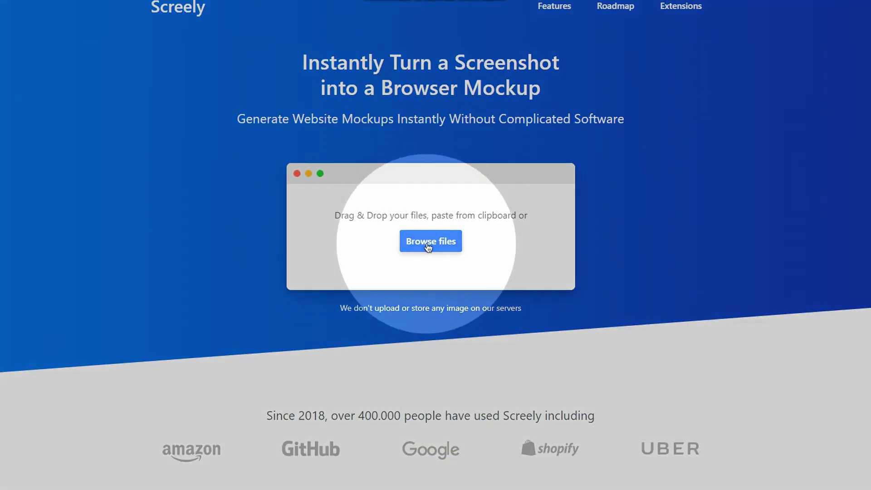
- Load Mockup Image.jpg and set padding to 49px vertical and 132px horizontal
click(423, 242)
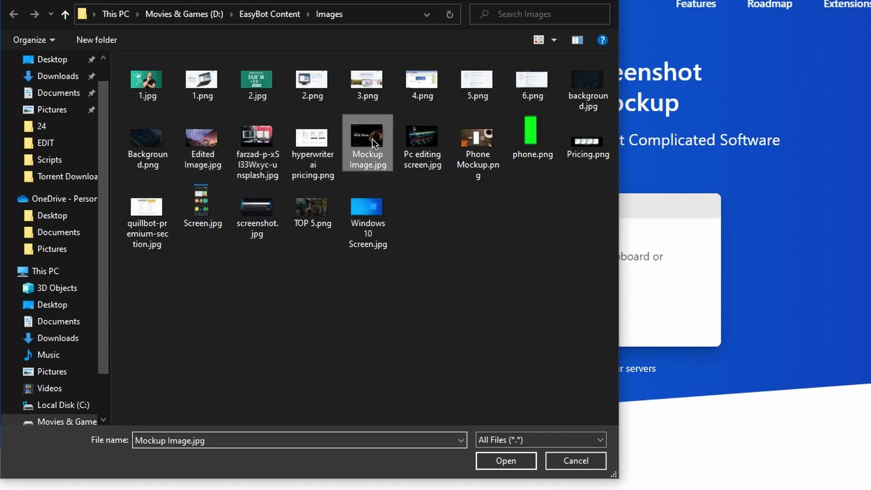
click(507, 469)
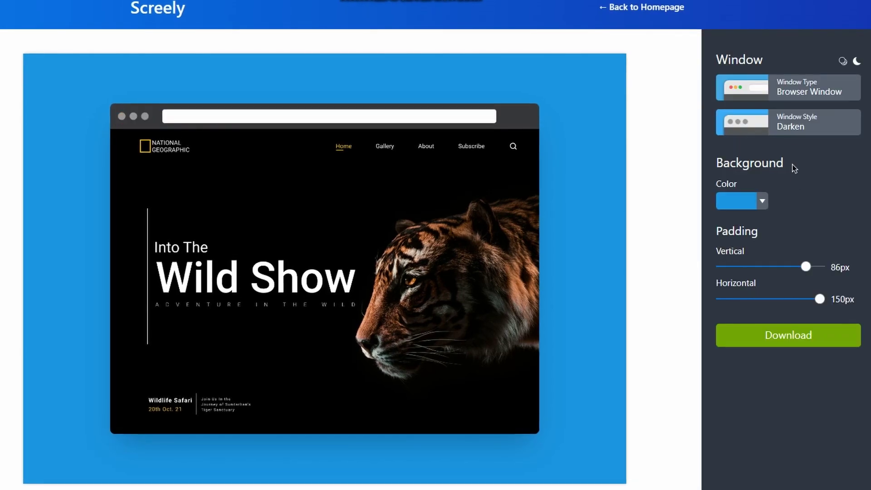
drag(806, 267, 801, 267)
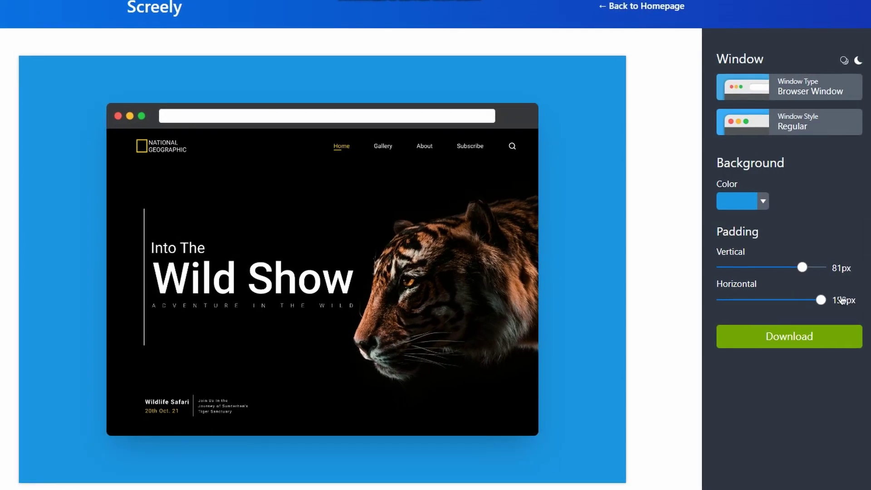
click(737, 267)
drag(737, 268, 771, 268)
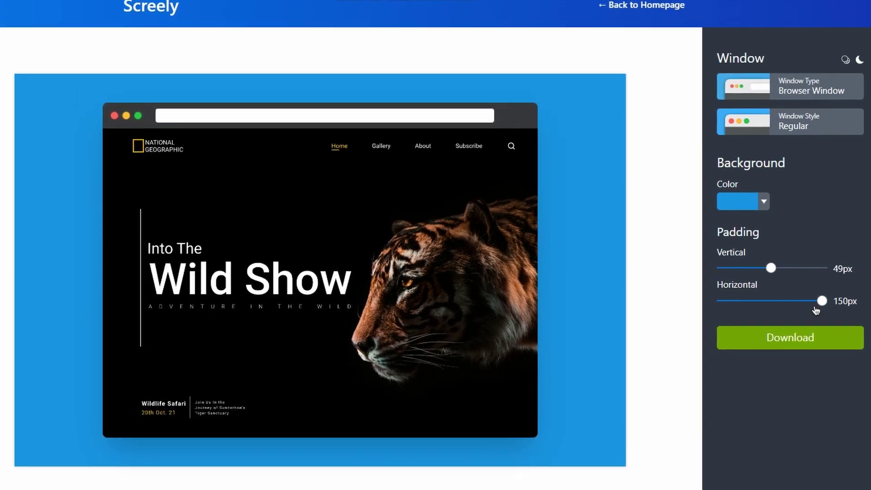
mouse_move(821, 300)
mouse_down()
mouse_move(745, 301)
mouse_move(806, 301)
mouse_up()
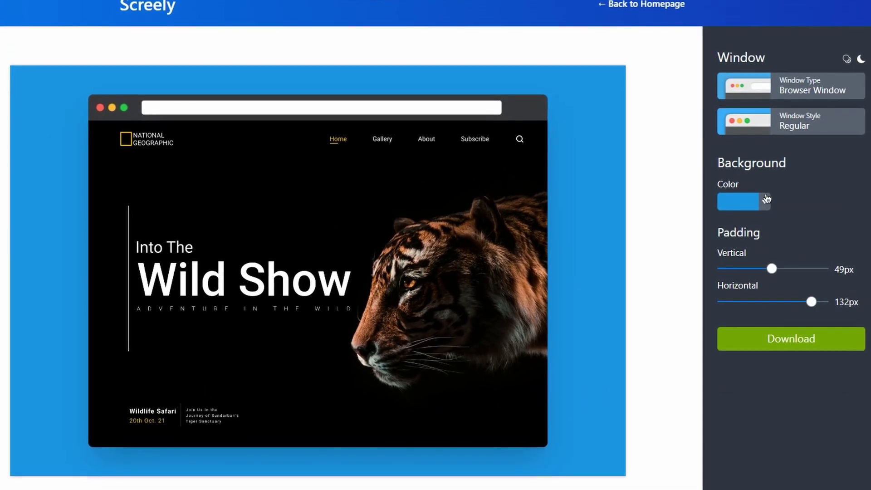
click(764, 202)
- Change the mockup background colour to a vivid yellow
click(748, 282)
mouse_move(749, 284)
mouse_down()
mouse_move(695, 276)
mouse_move(695, 268)
mouse_move(550, 260)
mouse_up()
drag(753, 315, 735, 314)
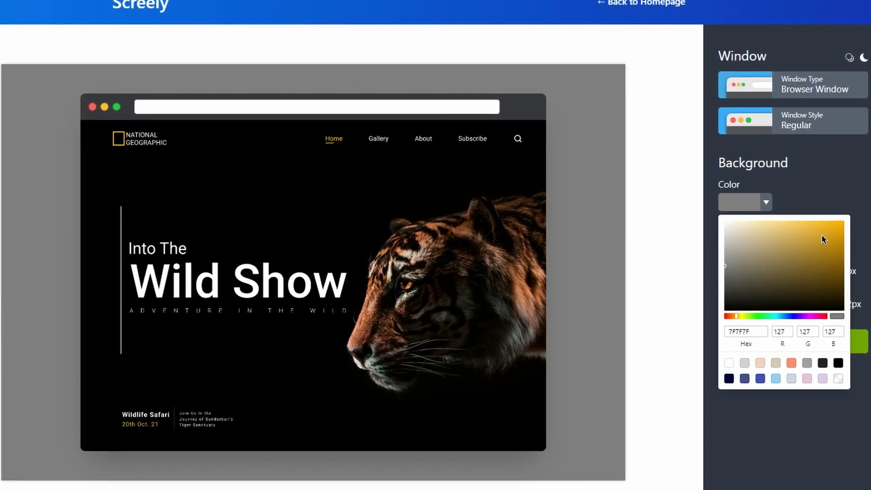
drag(823, 238, 835, 210)
click(824, 398)
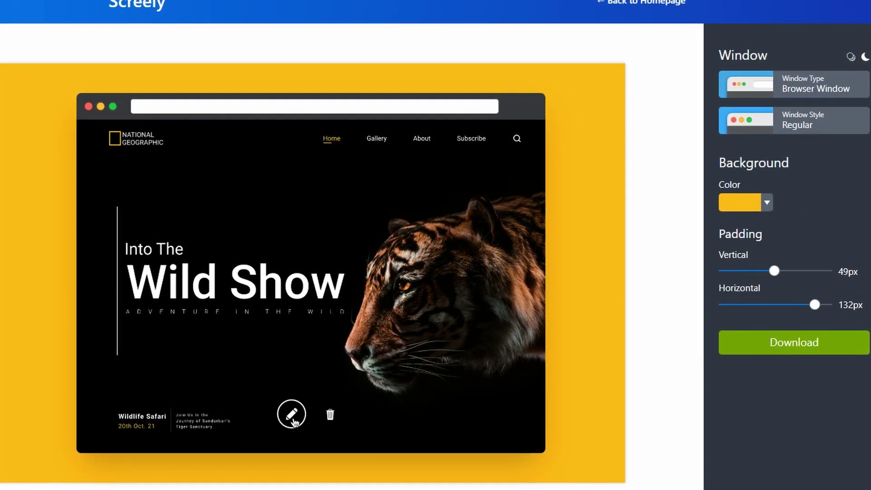
- Look through the editor's markup, resize, sticker and crop options, then apply with Done
click(292, 414)
click(379, 14)
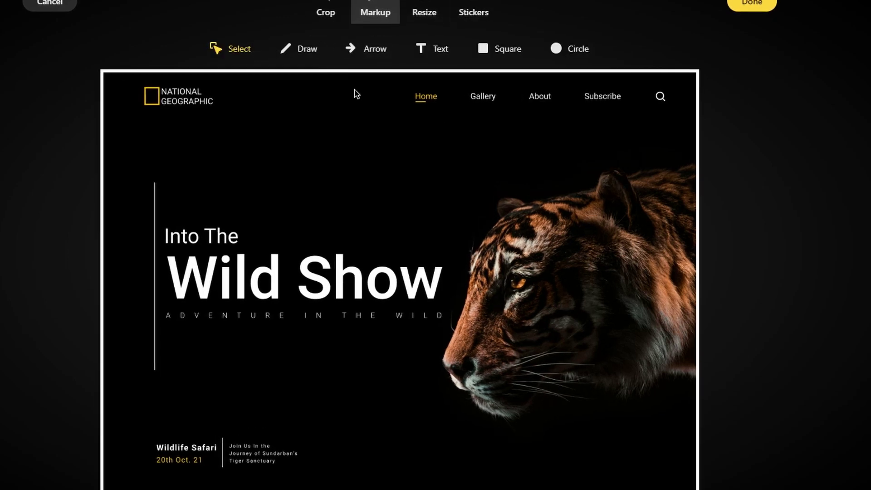
click(423, 18)
click(470, 10)
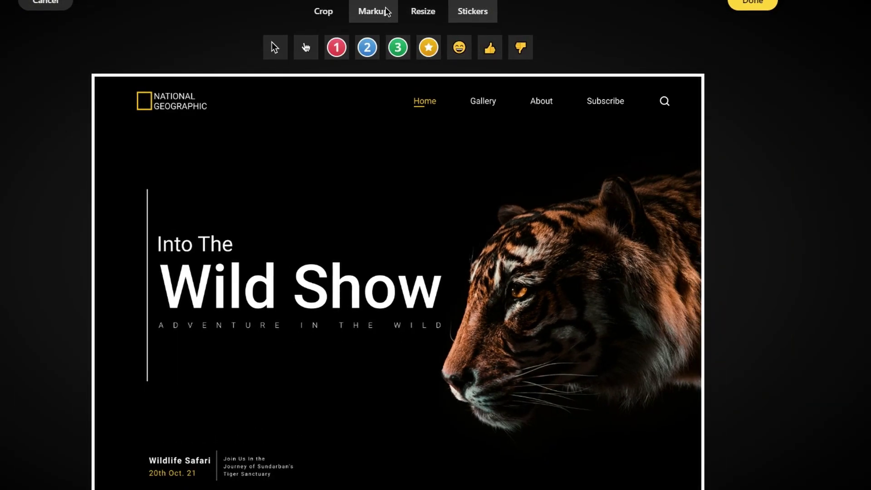
click(383, 12)
click(323, 11)
click(748, 5)
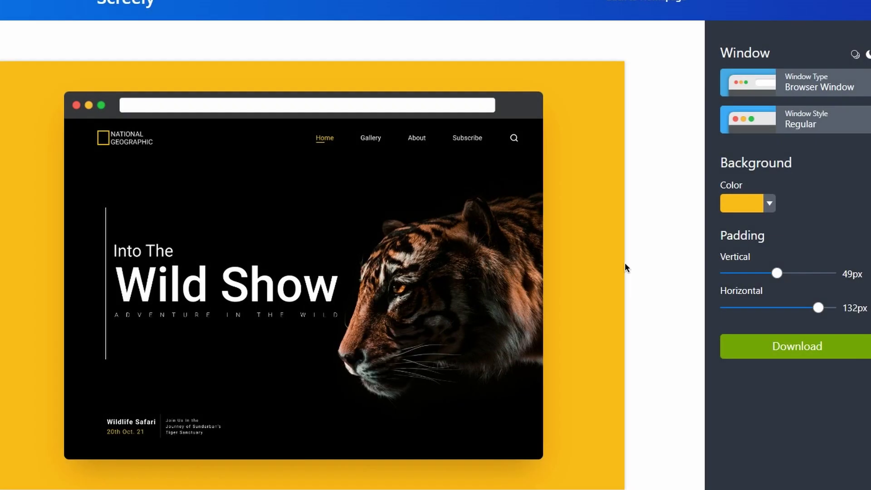